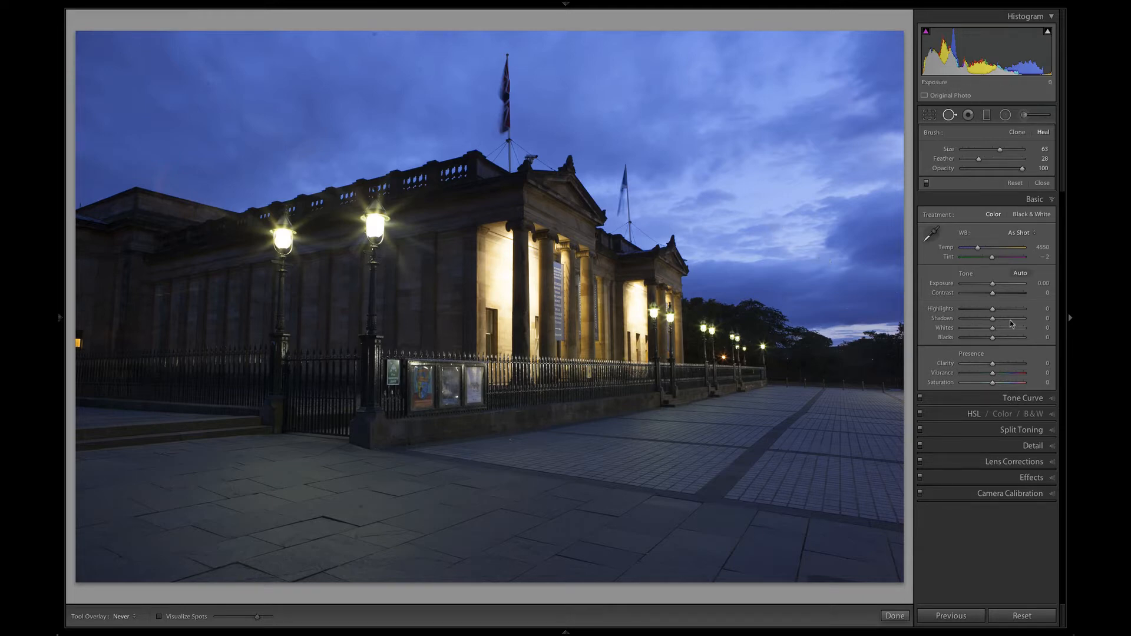
Set the photo's Highlights to −65 and Shadows to +73
drag(992, 310, 974, 309)
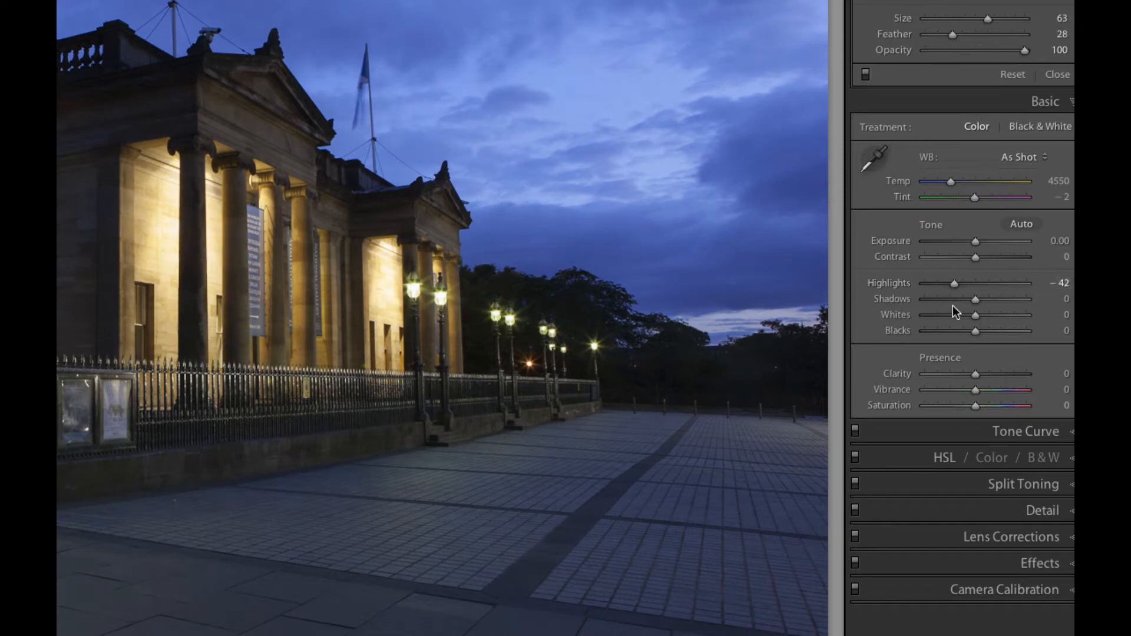
drag(973, 298, 999, 300)
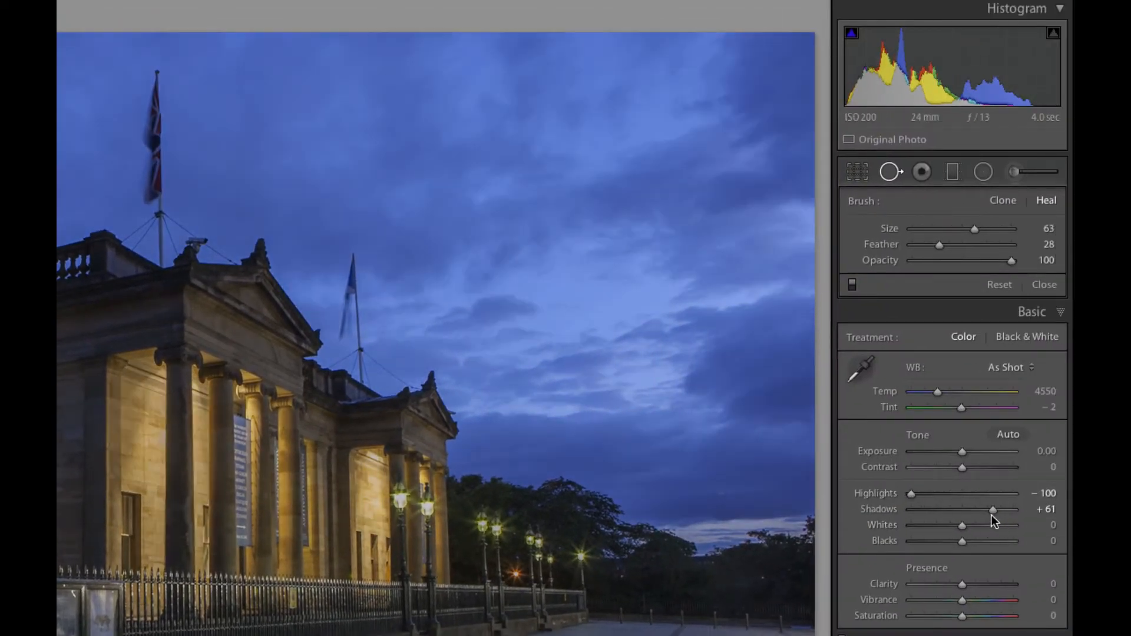
drag(993, 510, 1013, 510)
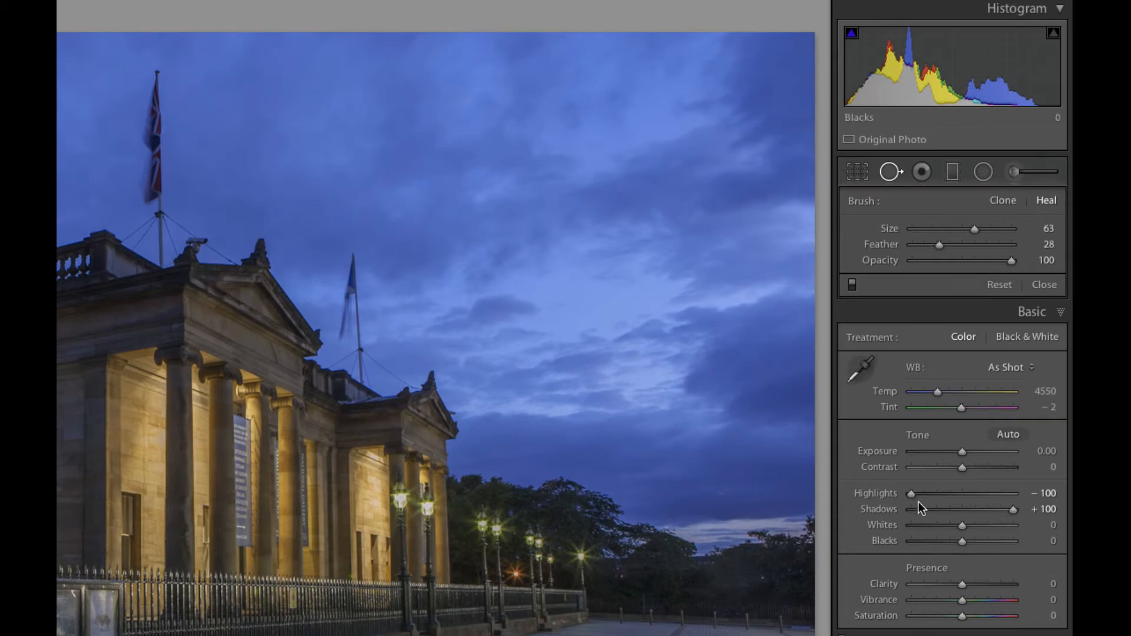
drag(911, 493, 932, 493)
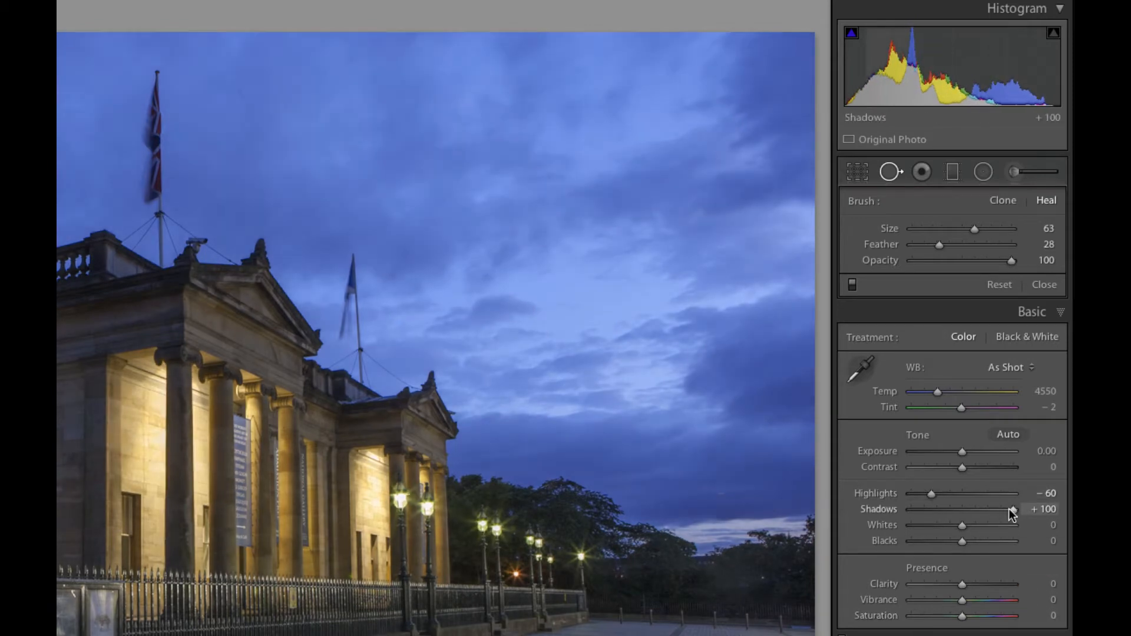
drag(1008, 509, 995, 510)
drag(928, 493, 925, 496)
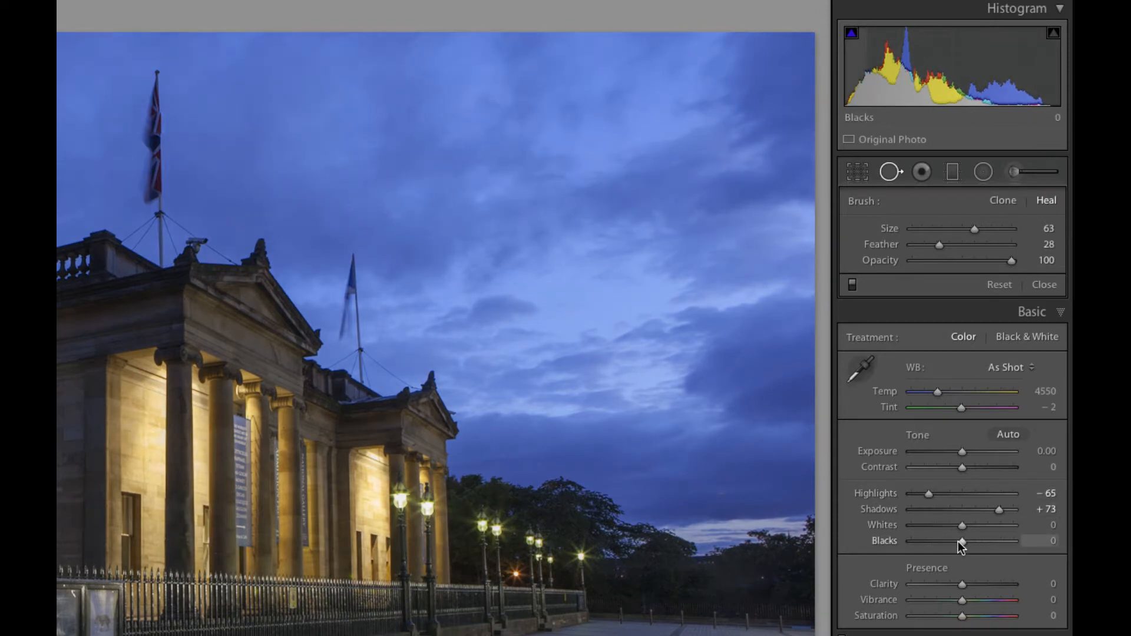
Set Whites to +31, Blacks to −23, Clarity to +16 and Vibrance to +15
drag(959, 543, 954, 539)
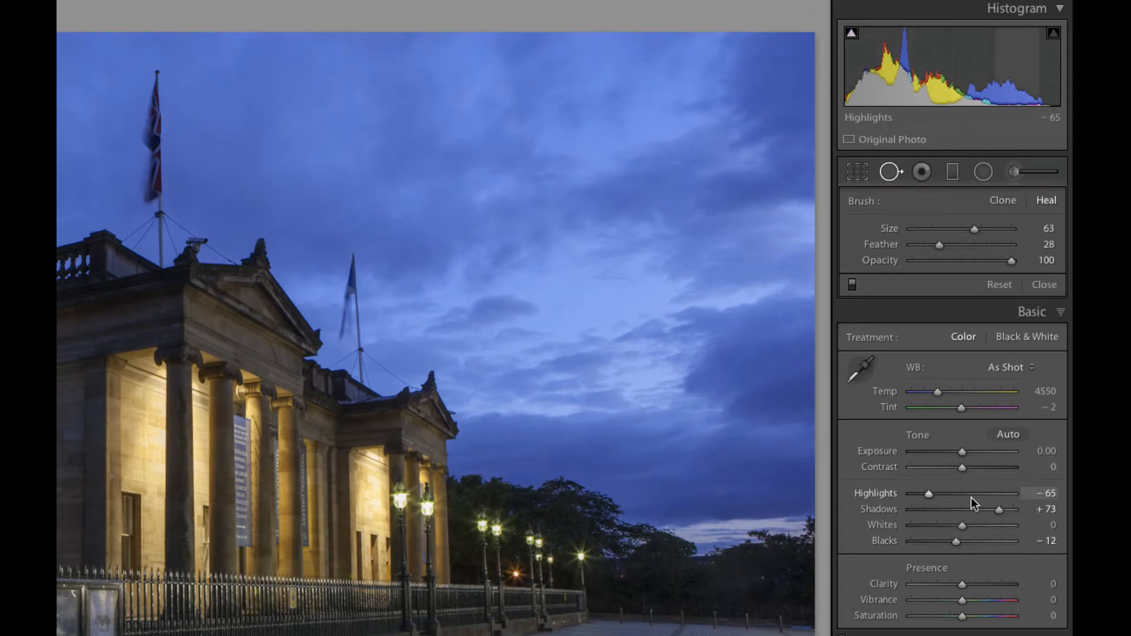
mouse_move(958, 540)
mouse_down()
mouse_move(946, 546)
mouse_move(977, 522)
mouse_move(972, 534)
mouse_up()
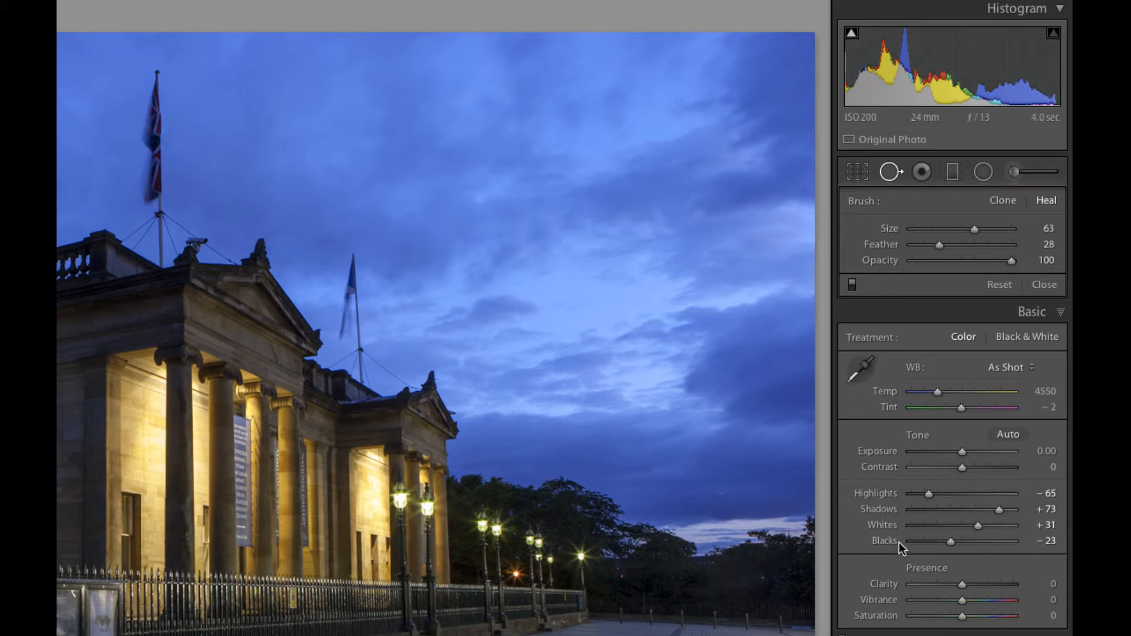
mouse_move(962, 585)
mouse_down()
mouse_move(972, 585)
mouse_move(969, 601)
mouse_up()
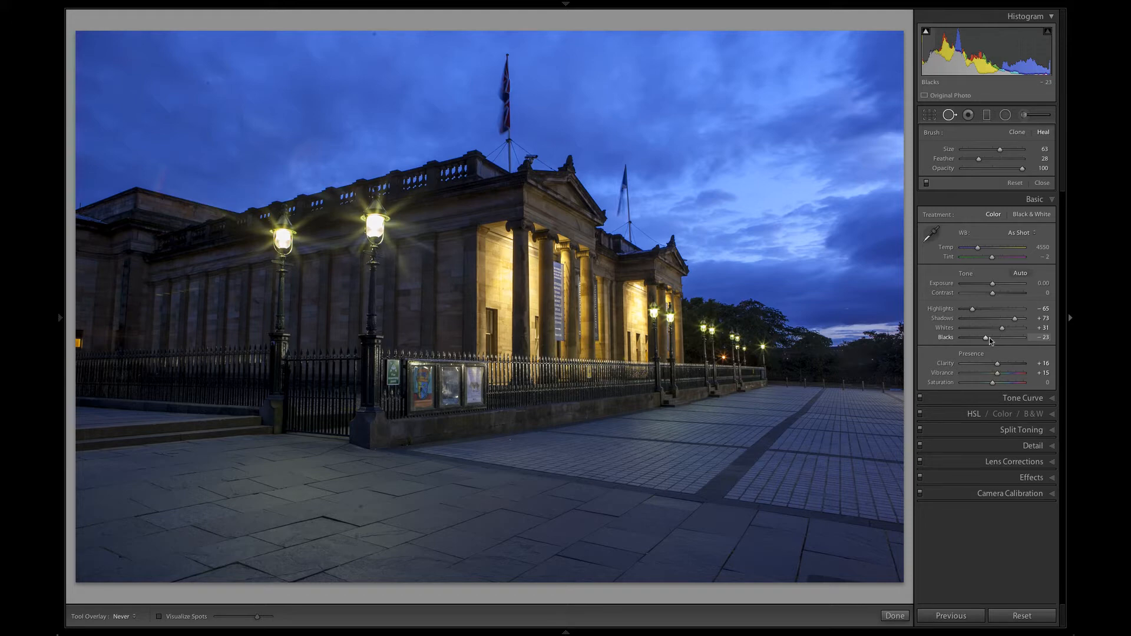
Enable lens profile corrections and chromatic aberration removal for the photo
click(1011, 464)
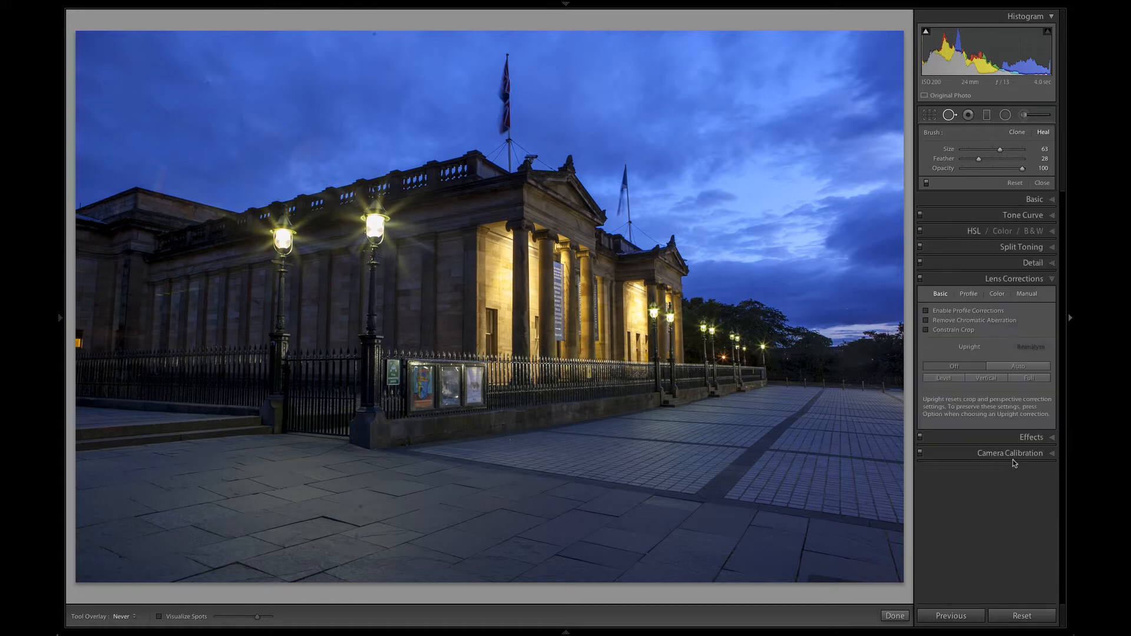
click(926, 321)
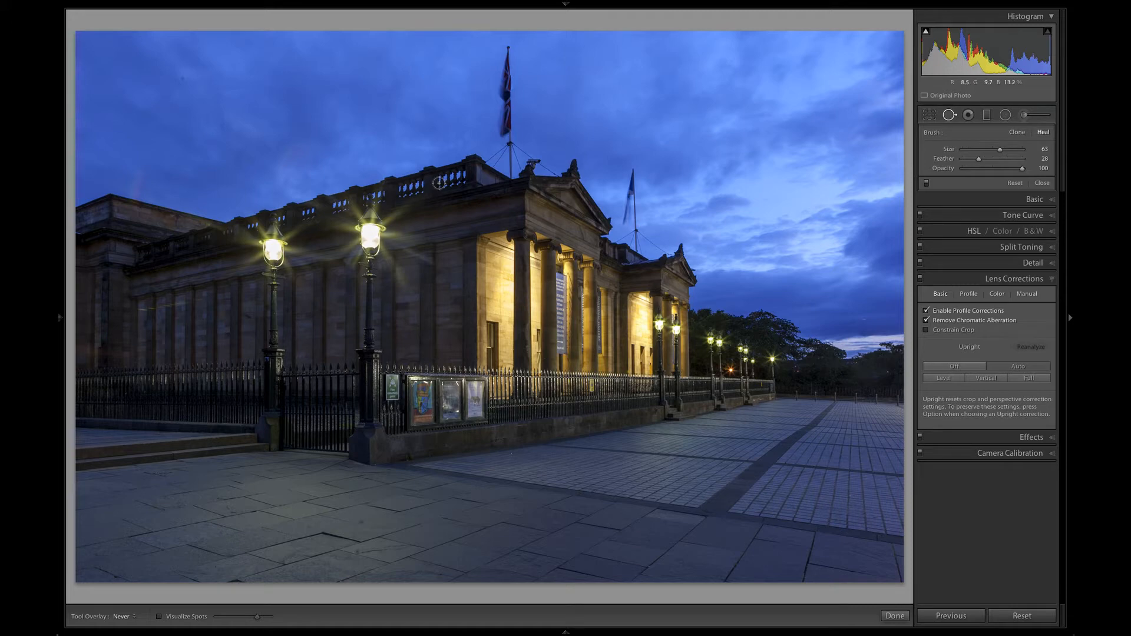
Crop the photo in from its lower-right corner with the aspect ratio locked, trimming the pavement and the right edge
click(928, 115)
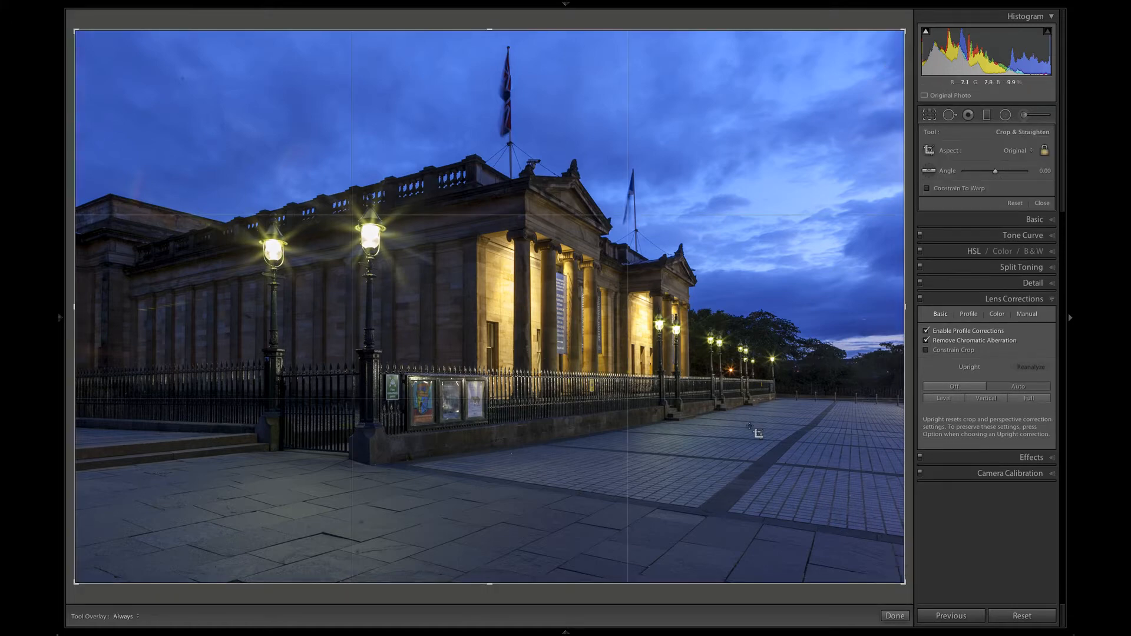
drag(908, 582, 881, 566)
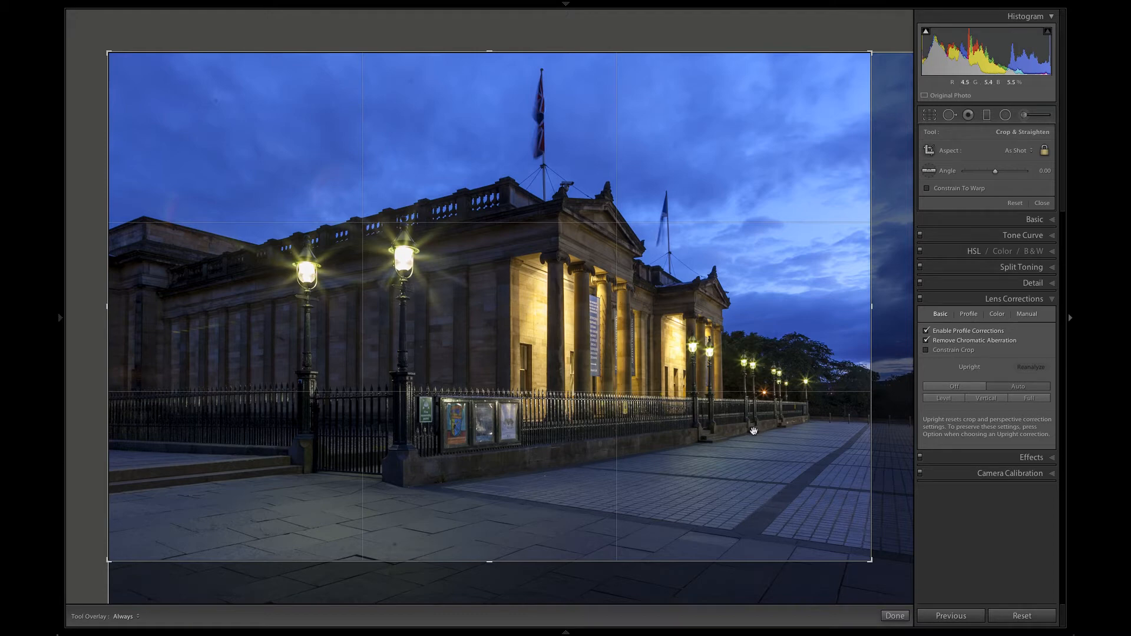
key(Return)
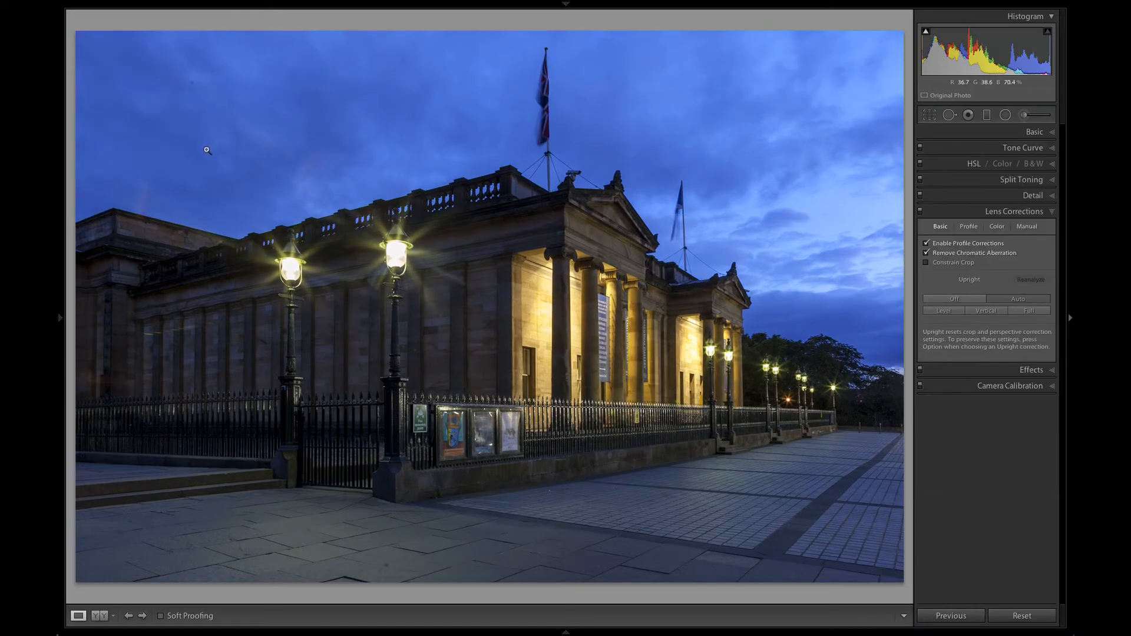
Activate the Spot Removal tool in Heal mode and set the brush Feather to 0
click(949, 115)
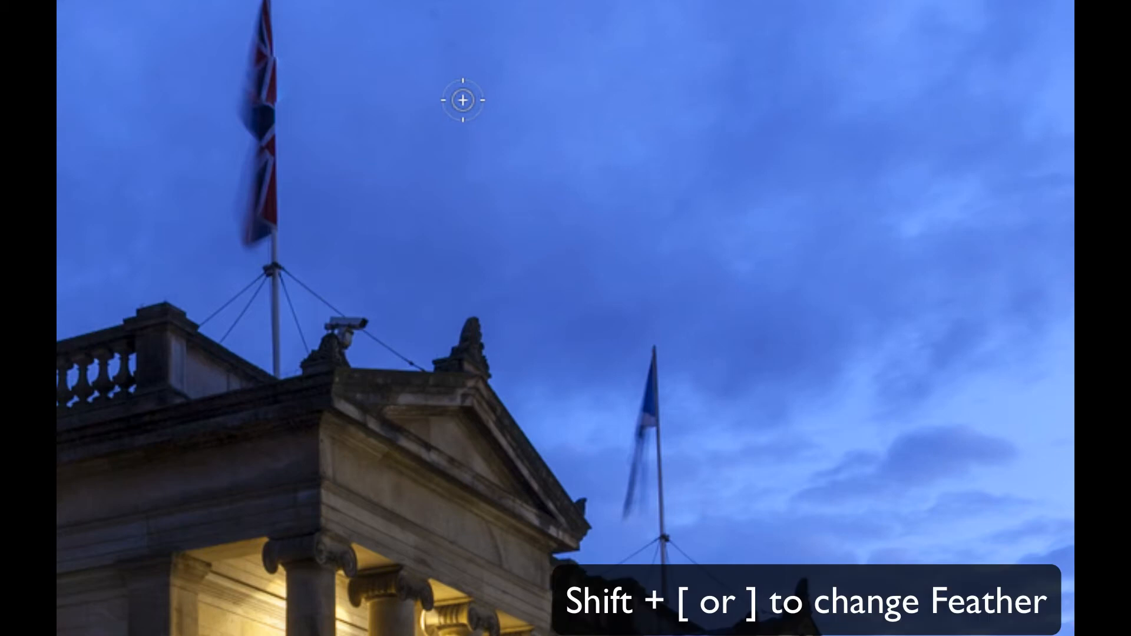
key(shift+bracketright)
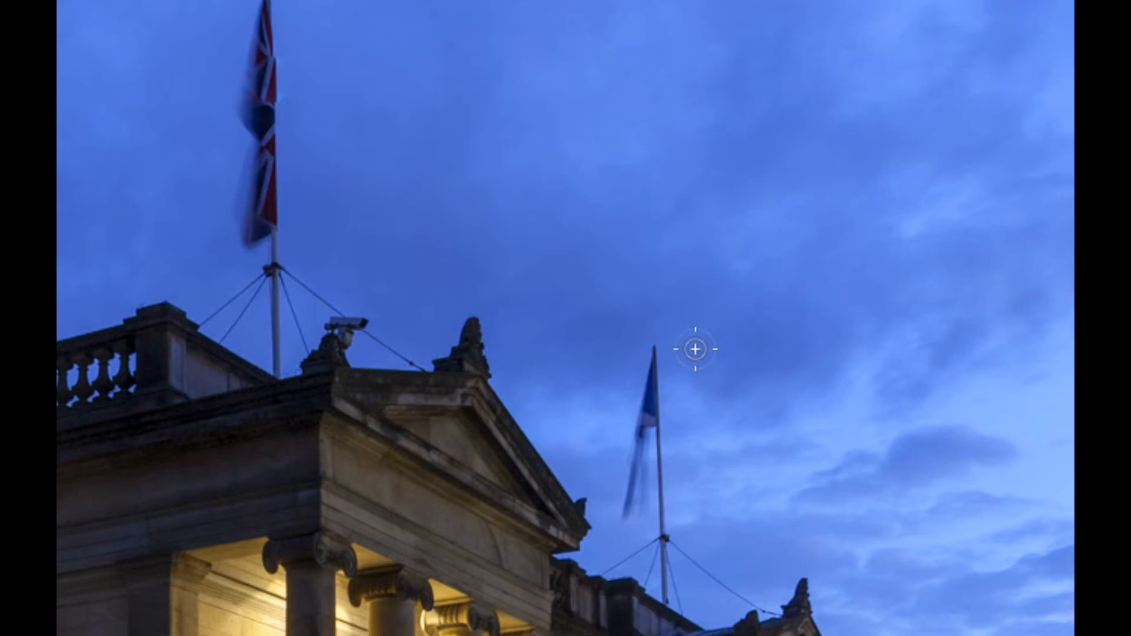
Try to heal away the upper part of the smaller flag and its pole, and undo the healing
drag(654, 337, 662, 436)
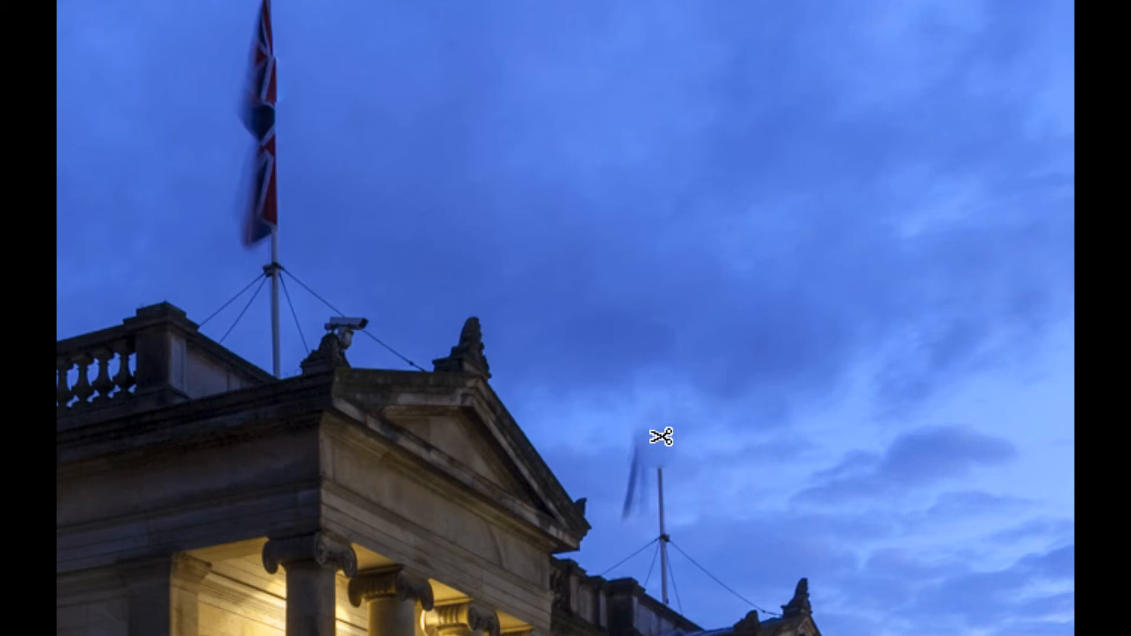
click(656, 343)
key(ctrl+z)
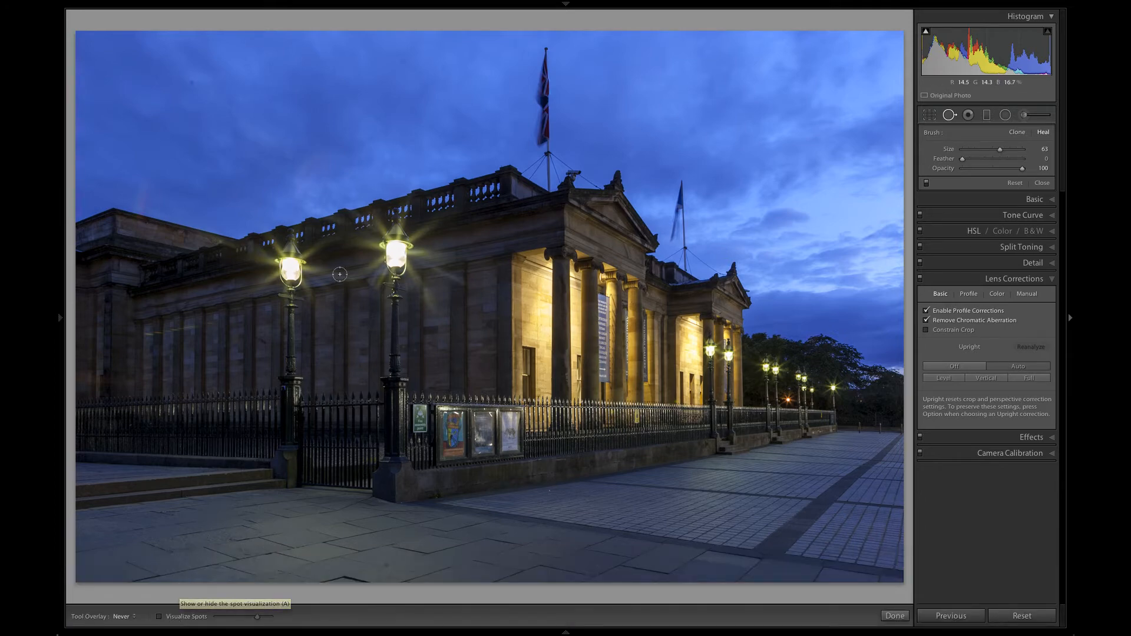
Turn on spot visualization and heal the dust spots scattered across the sky to the left and right of the large flag
key(a)
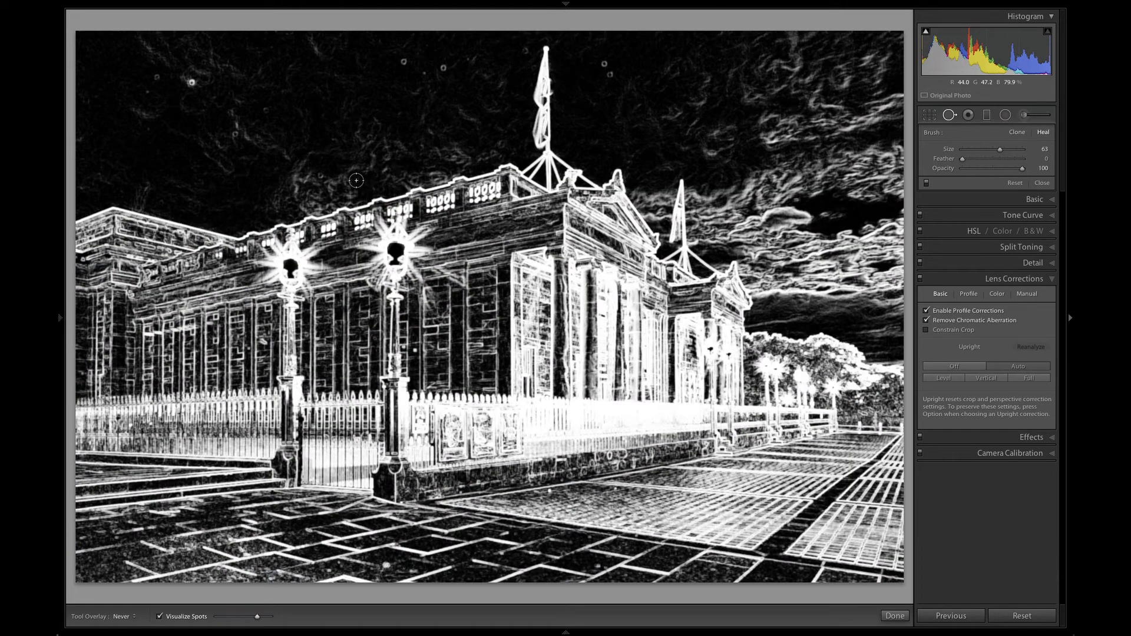
click(157, 77)
click(192, 82)
click(259, 119)
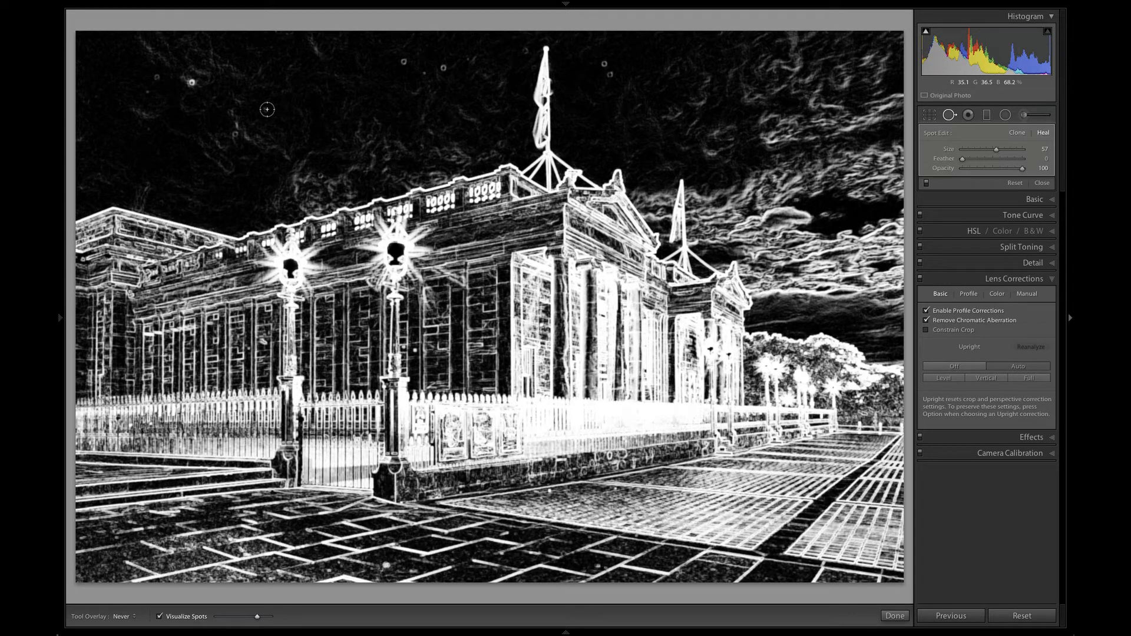
click(403, 62)
click(449, 68)
click(526, 50)
click(604, 63)
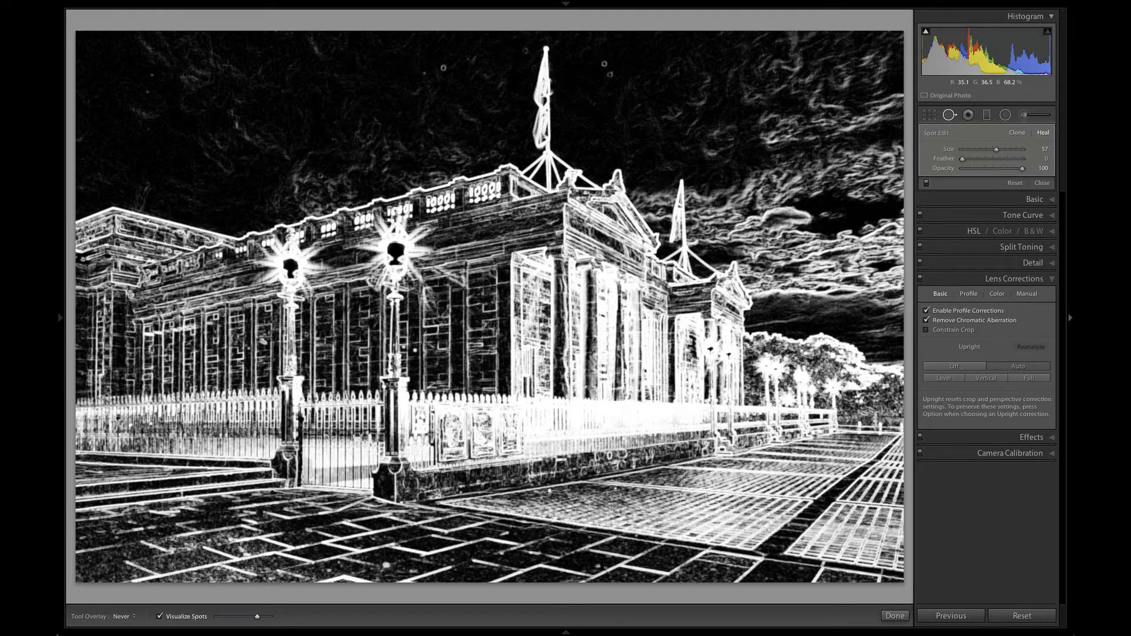
click(610, 74)
Heal the remaining faint dust spot left of the large flag, and delete and redo the heal on the spot beside it
key(h)
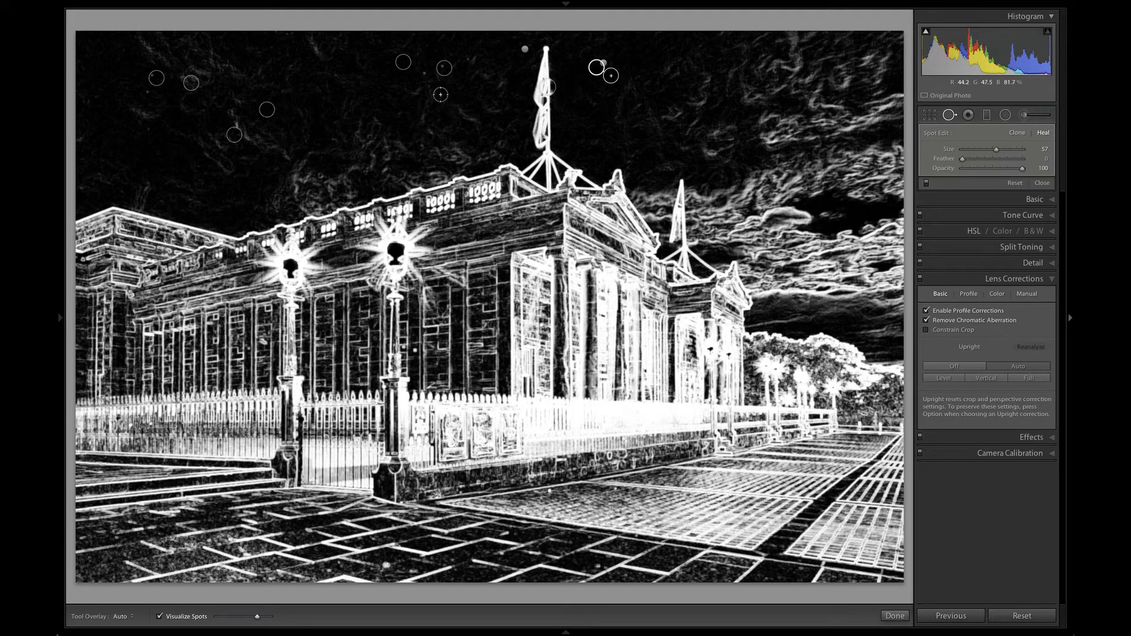
key(h)
click(425, 72)
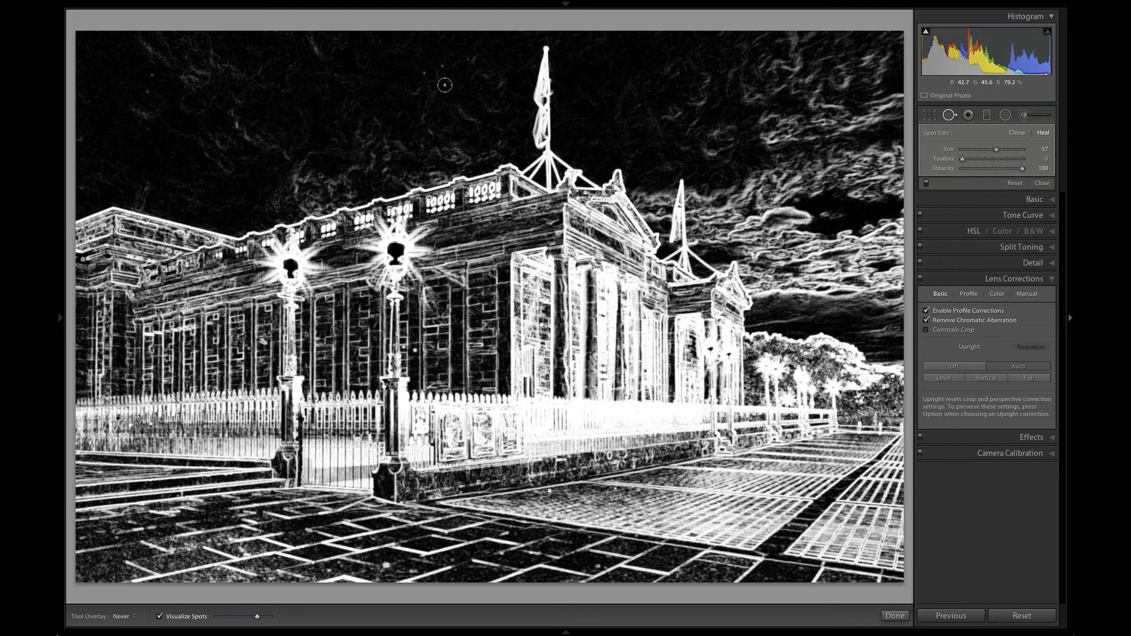
key(Delete)
click(443, 68)
key(Delete)
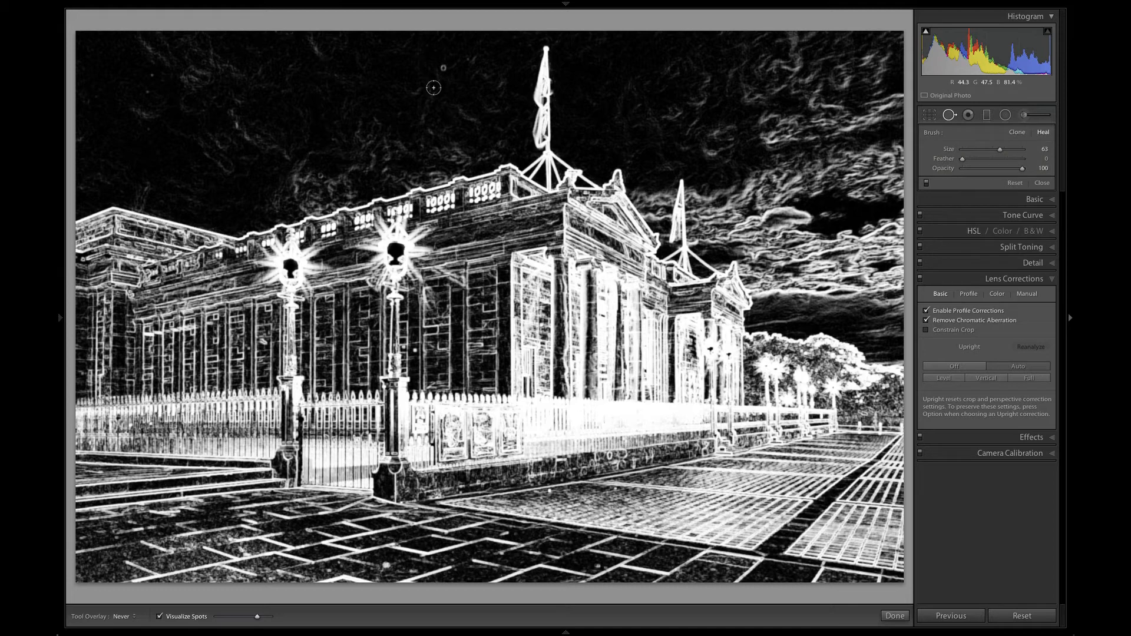
click(443, 68)
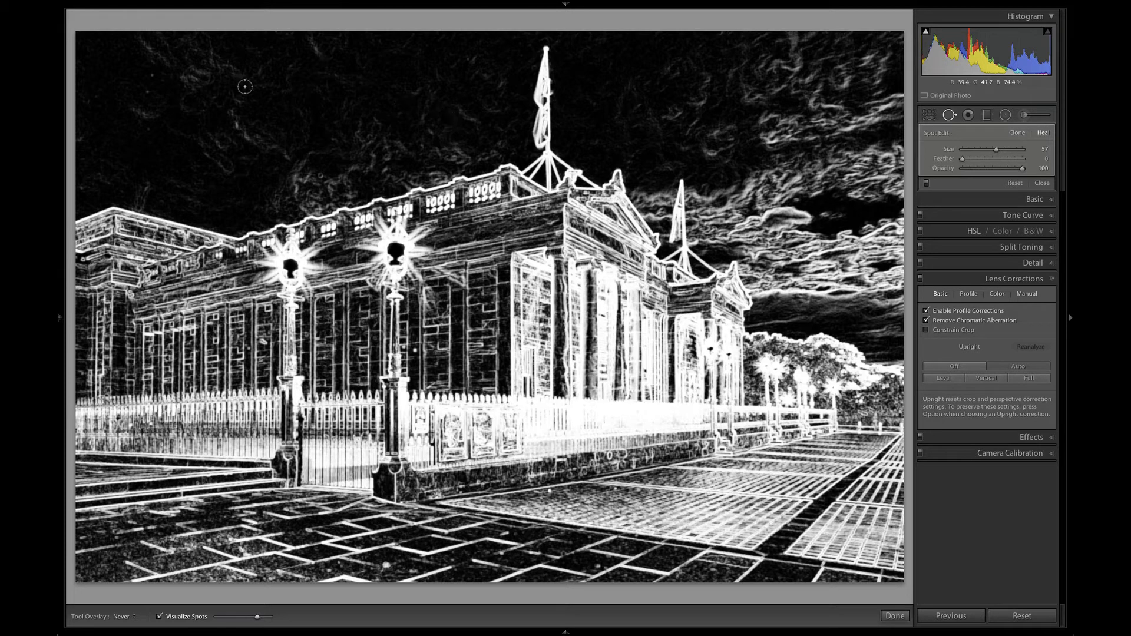
Delete and redo the heal on the leftmost dust spot in the sky, and heal the small spot just below it
key(h)
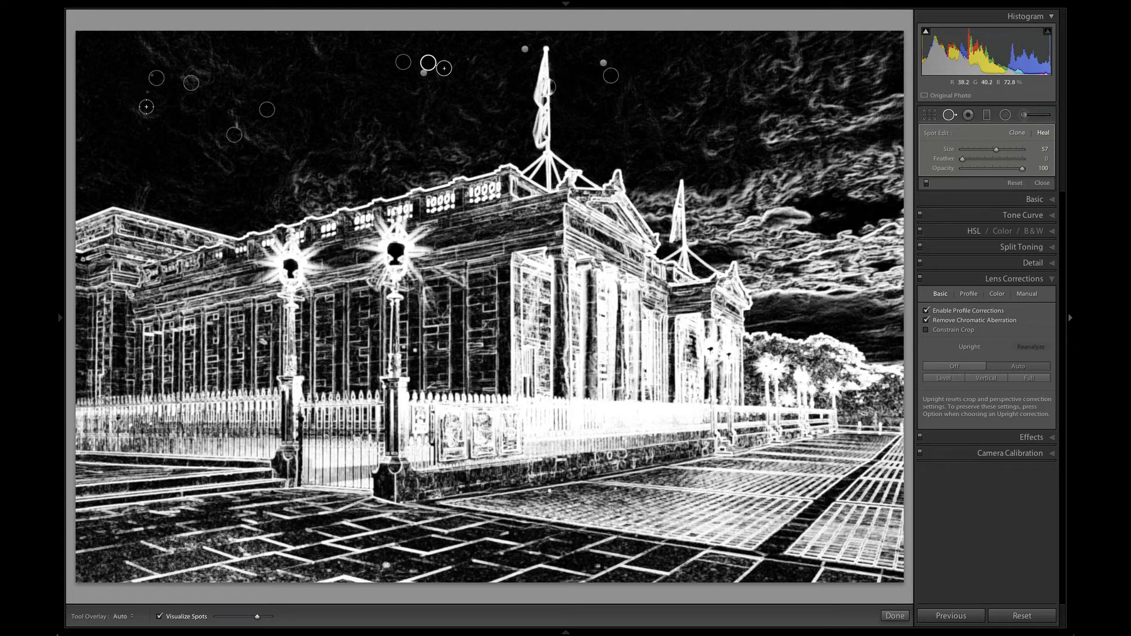
click(155, 77)
key(Delete)
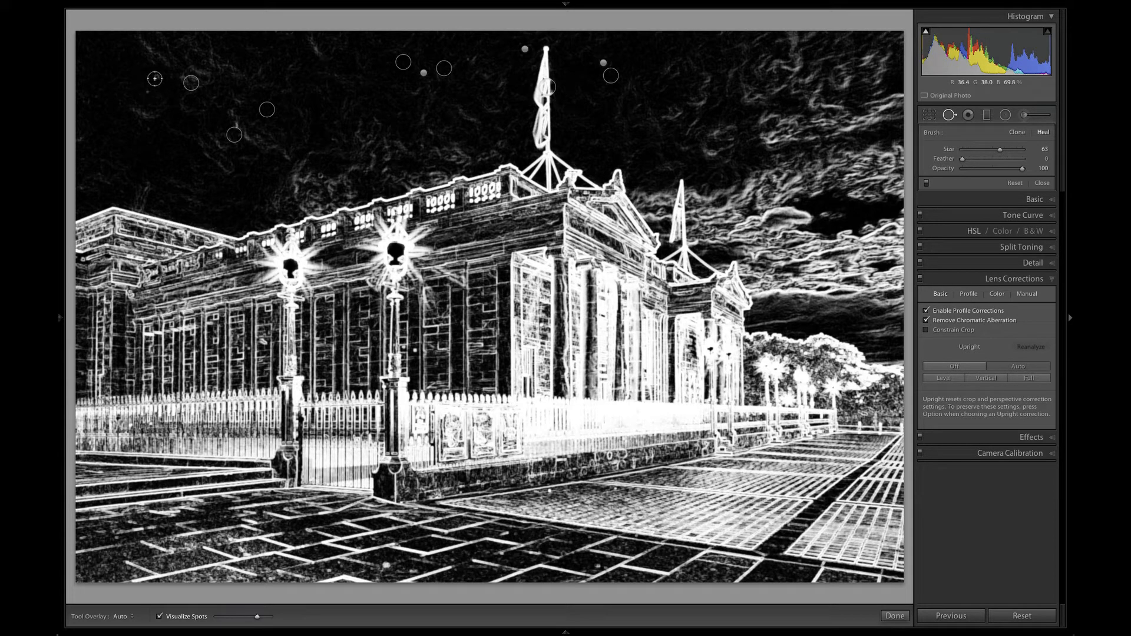
click(157, 76)
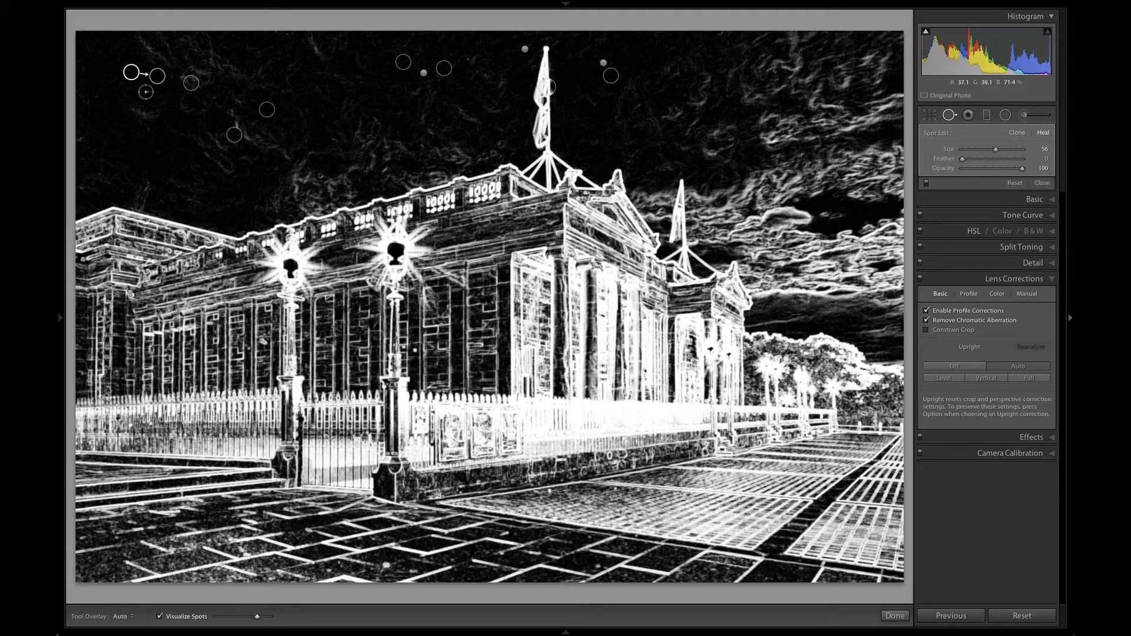
key(shift)
drag(144, 89, 152, 98)
Heal two marks on the foreground pavement, turning off spot visualization after the first one
click(385, 566)
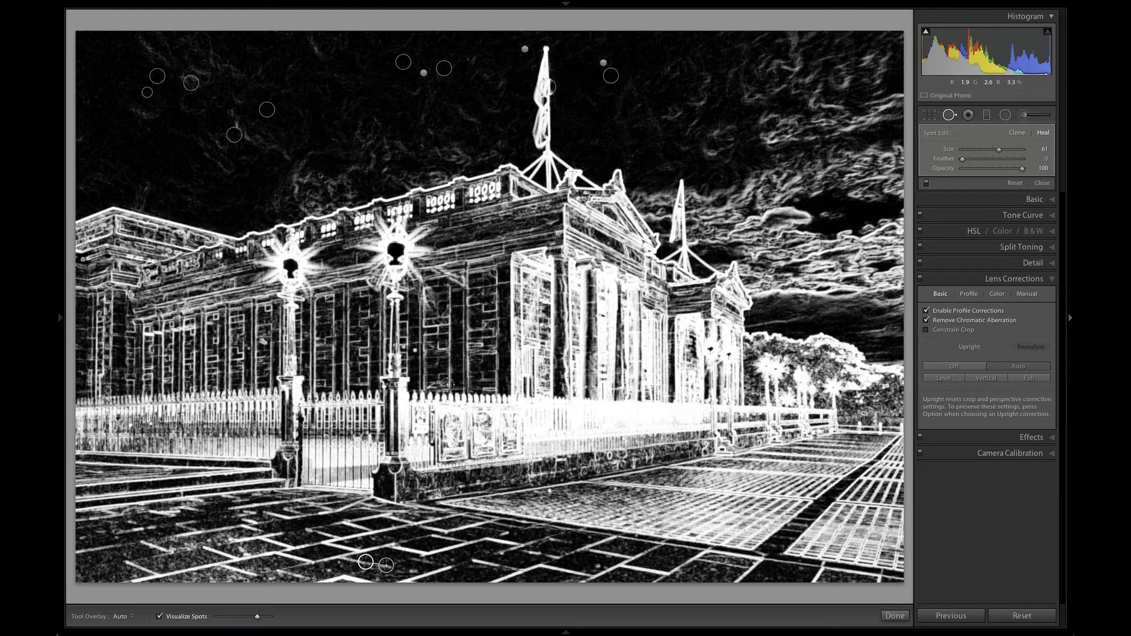
key(a)
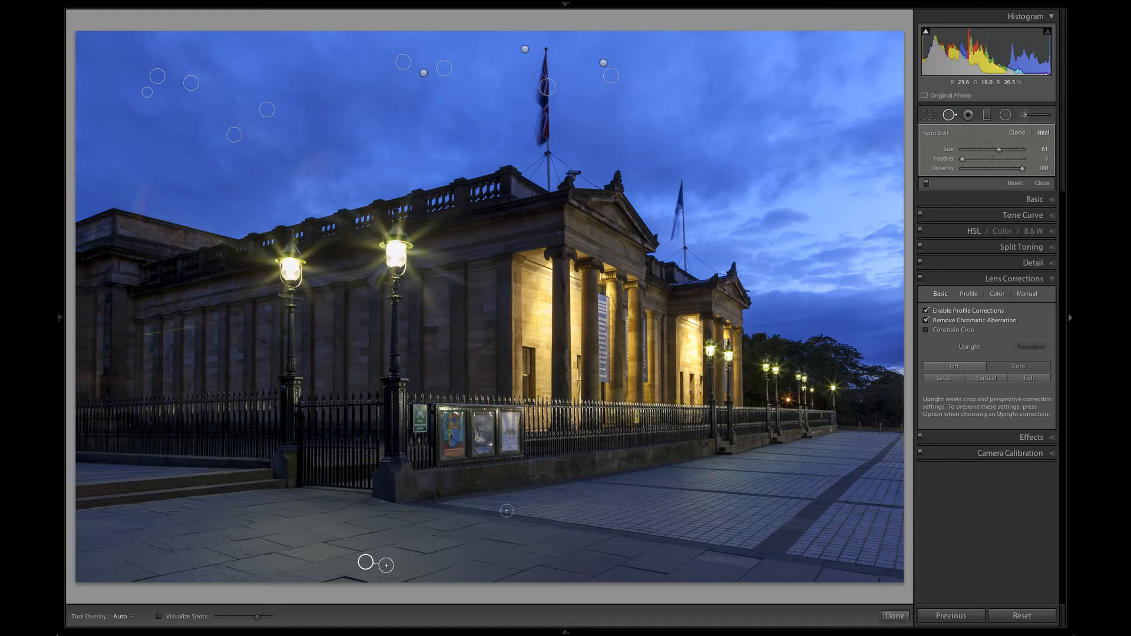
click(562, 554)
Enlarge the healing brush to size 76, heal the flare patch in the sky above the roof balustrade, and hide the tool overlay
scroll(326, 165, up, 3)
mouse_move(326, 159)
mouse_down()
mouse_move(303, 177)
mouse_move(307, 190)
mouse_move(320, 166)
mouse_up()
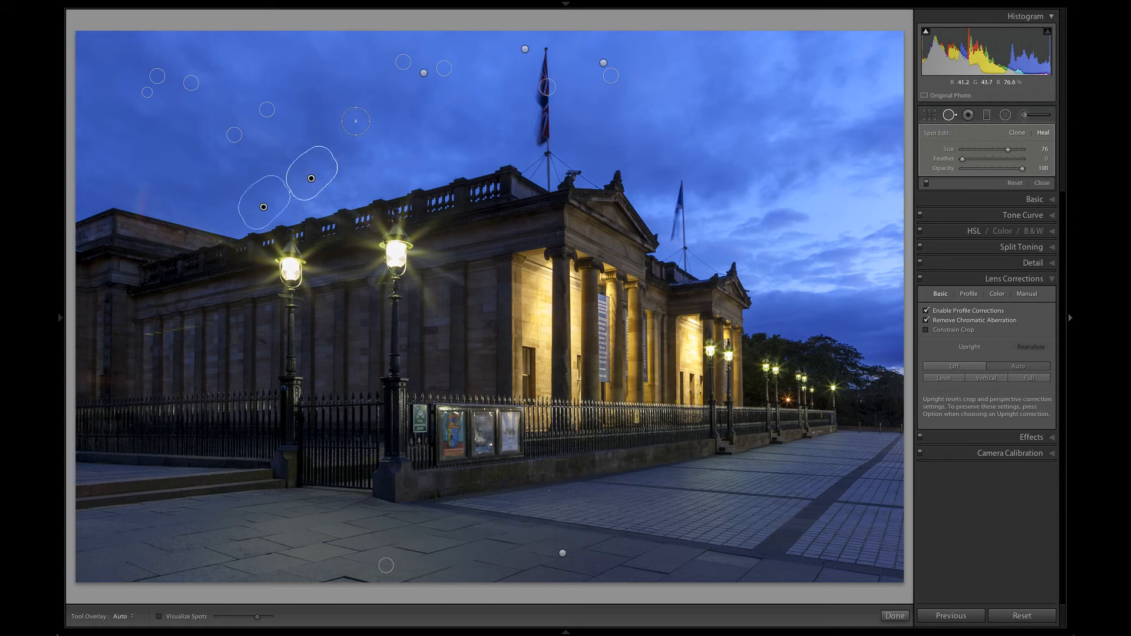
key(h)
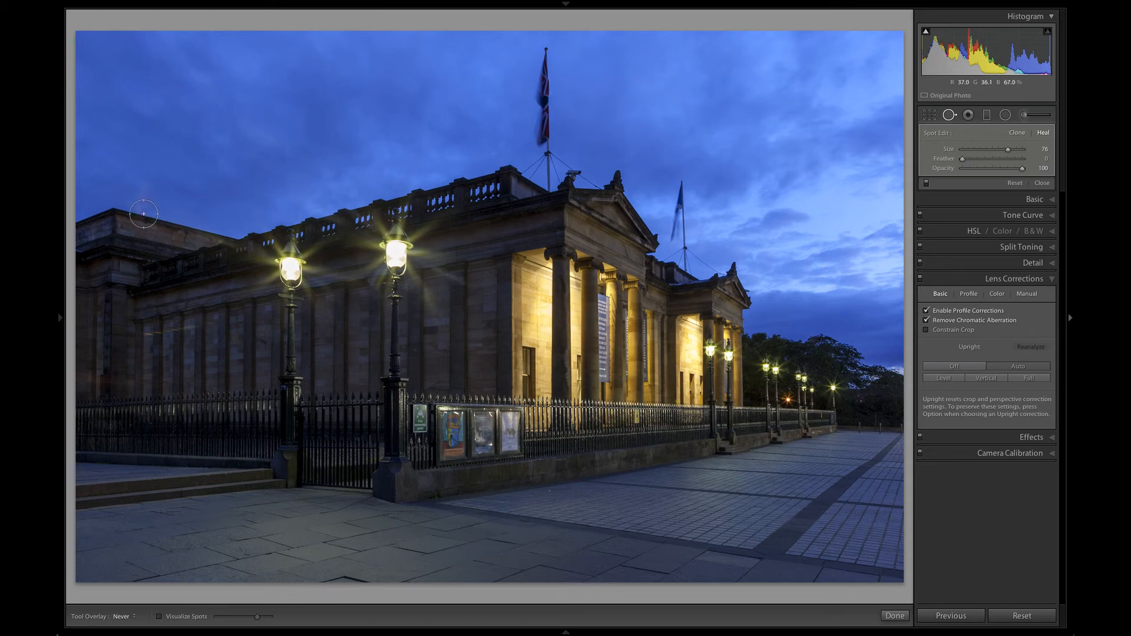
Heal the flare patch over the roof edge at the building's far-left end and fine-tune the position of its source area
drag(140, 218, 153, 192)
key(h)
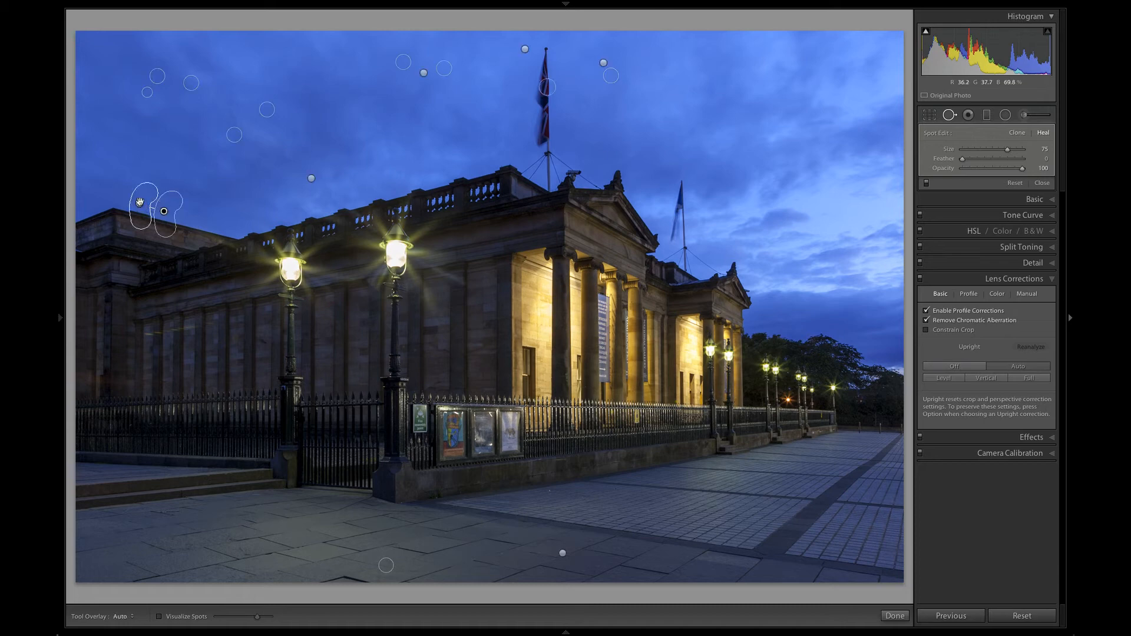
drag(140, 204, 140, 205)
key(h)
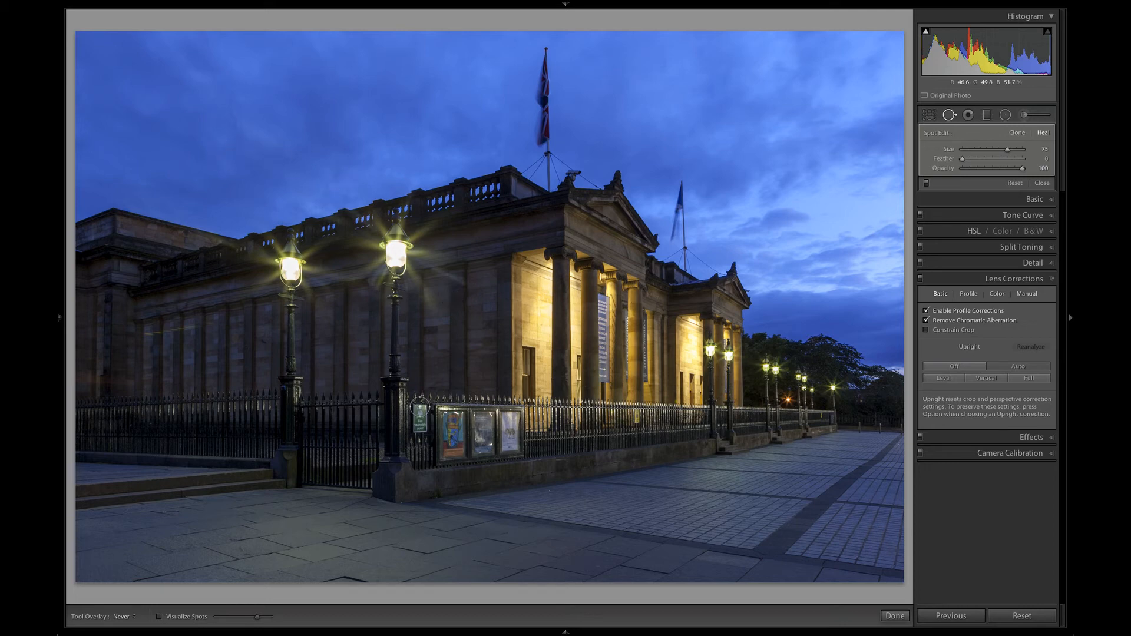
Reduce the healing brush to size 60, heal the green sign on the railings, and sample from the railings beside the left lamp post
key(bracketleft)
key(bracketleft)
mouse_move(415, 406)
mouse_down()
mouse_move(416, 433)
mouse_move(424, 414)
mouse_up()
key(h)
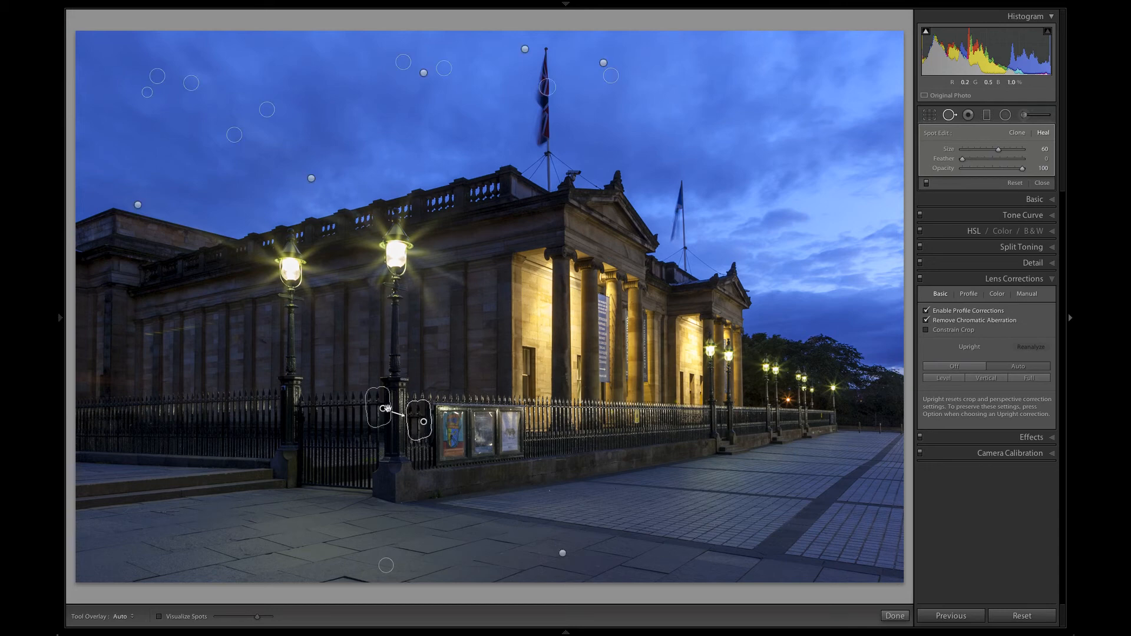
mouse_move(382, 410)
mouse_down()
mouse_move(262, 412)
mouse_move(274, 421)
mouse_up()
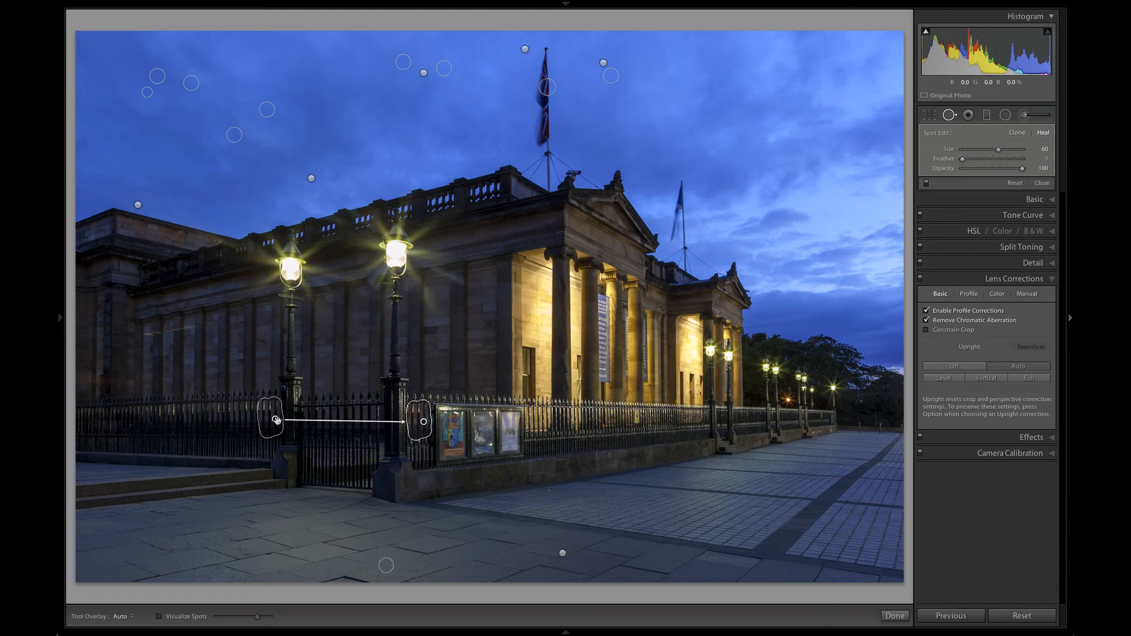
Delete the heal over the green sign on the railings and repaint it with the healing brush reduced to size 43
key(h)
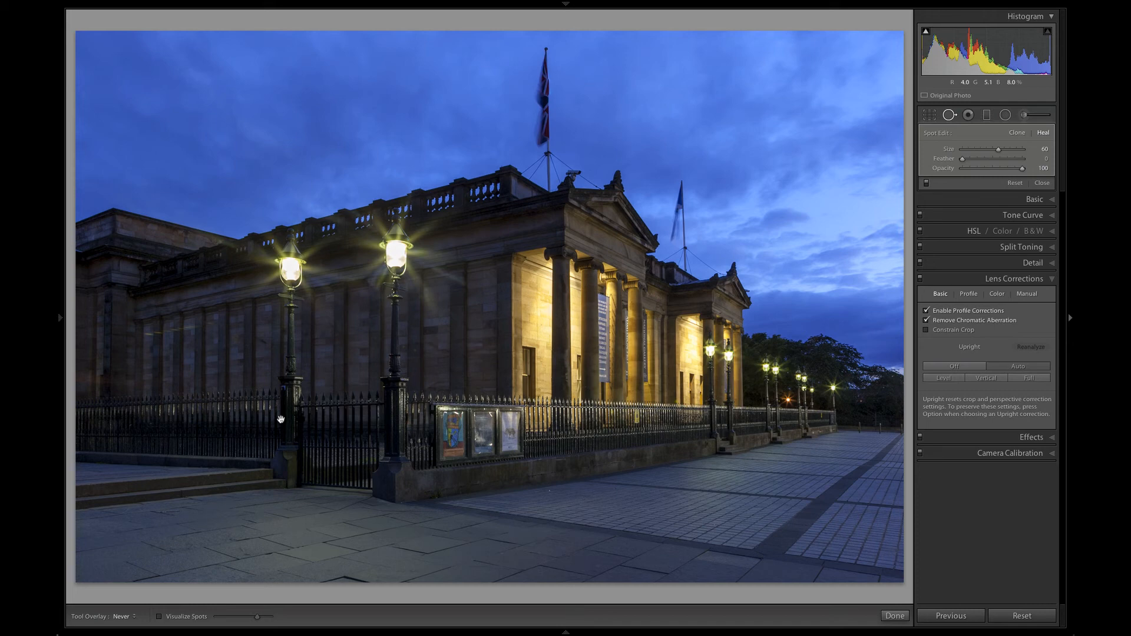
key(Delete)
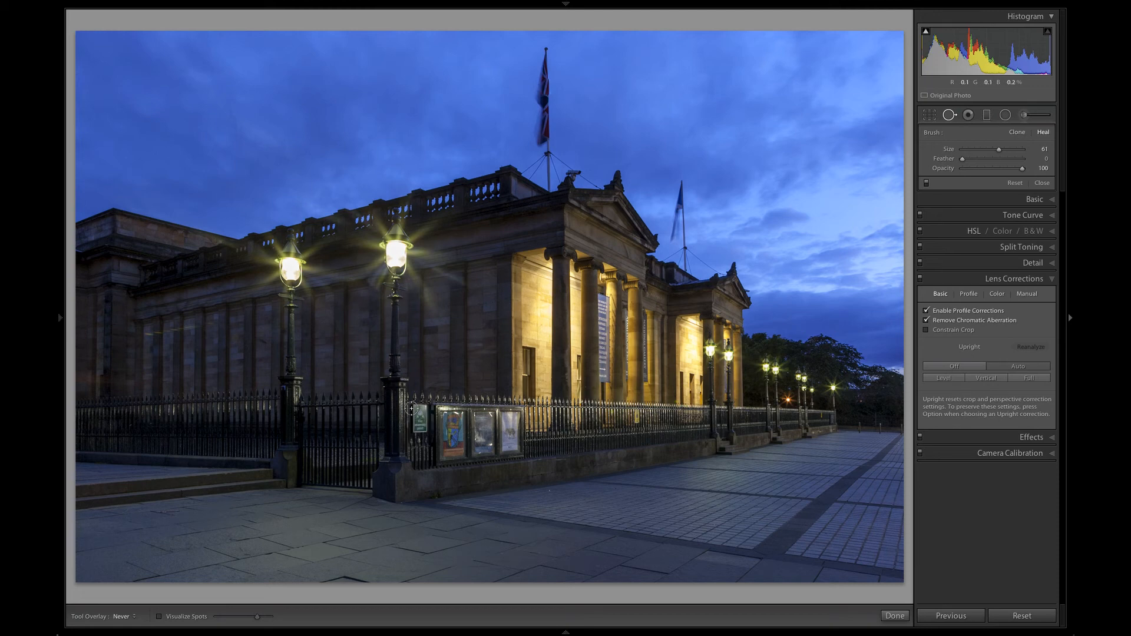
scroll(412, 408, down, 5)
mouse_move(415, 408)
mouse_down()
mouse_move(416, 439)
mouse_move(424, 415)
mouse_move(421, 423)
mouse_up()
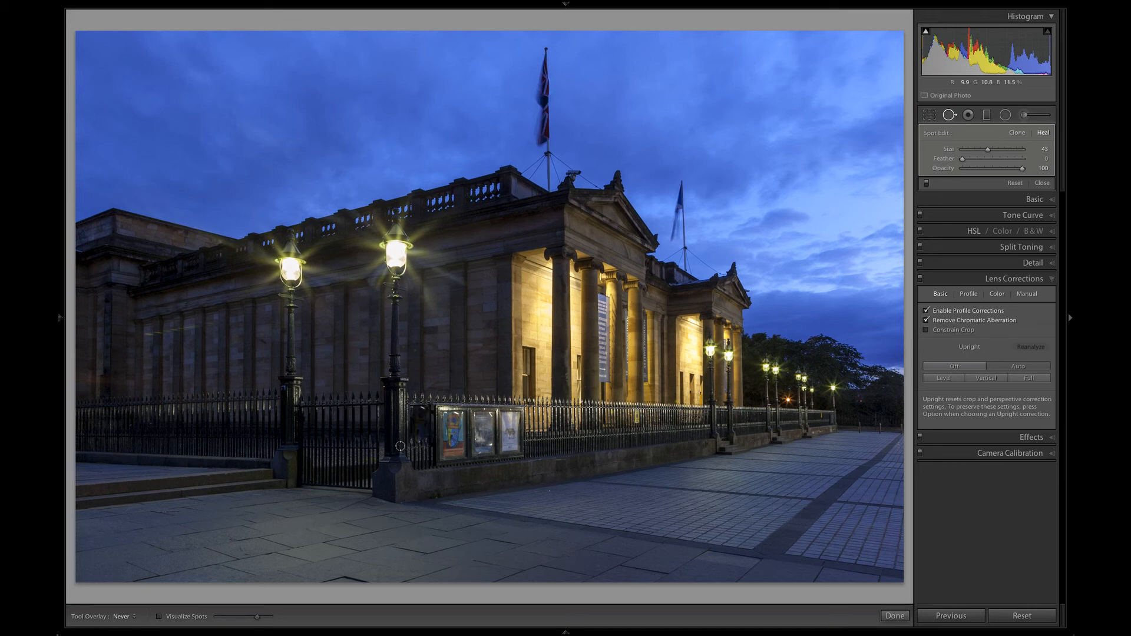
Show the tool overlay, move the sign heal's source to the railings just left of the left lamp post, and hide the overlay
key(h)
drag(457, 425, 266, 416)
drag(267, 418, 266, 419)
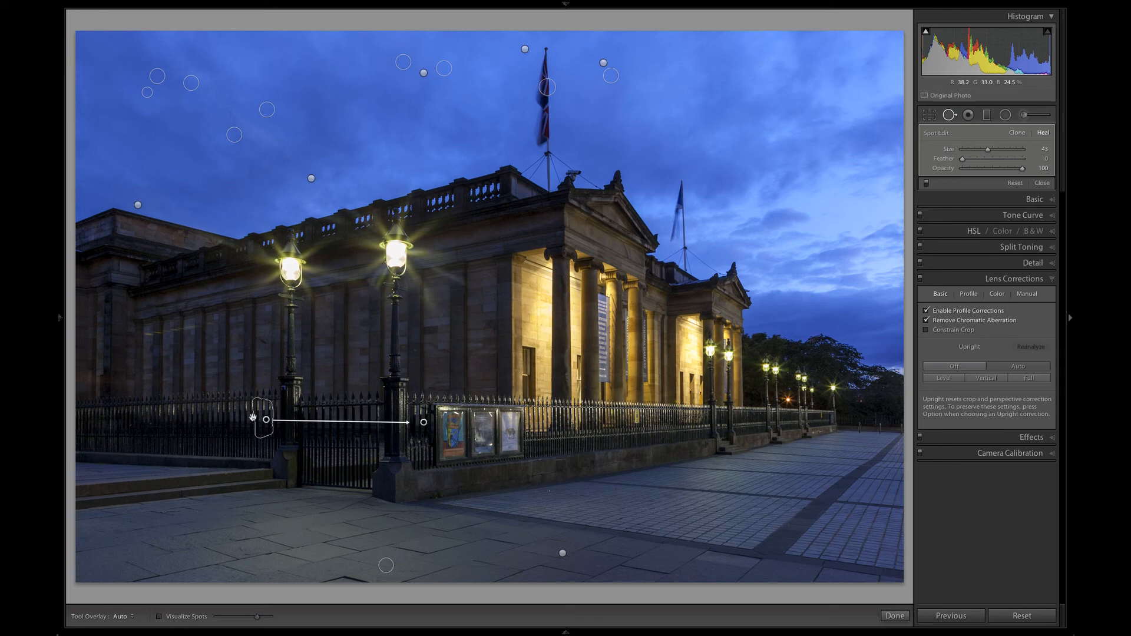
key(h)
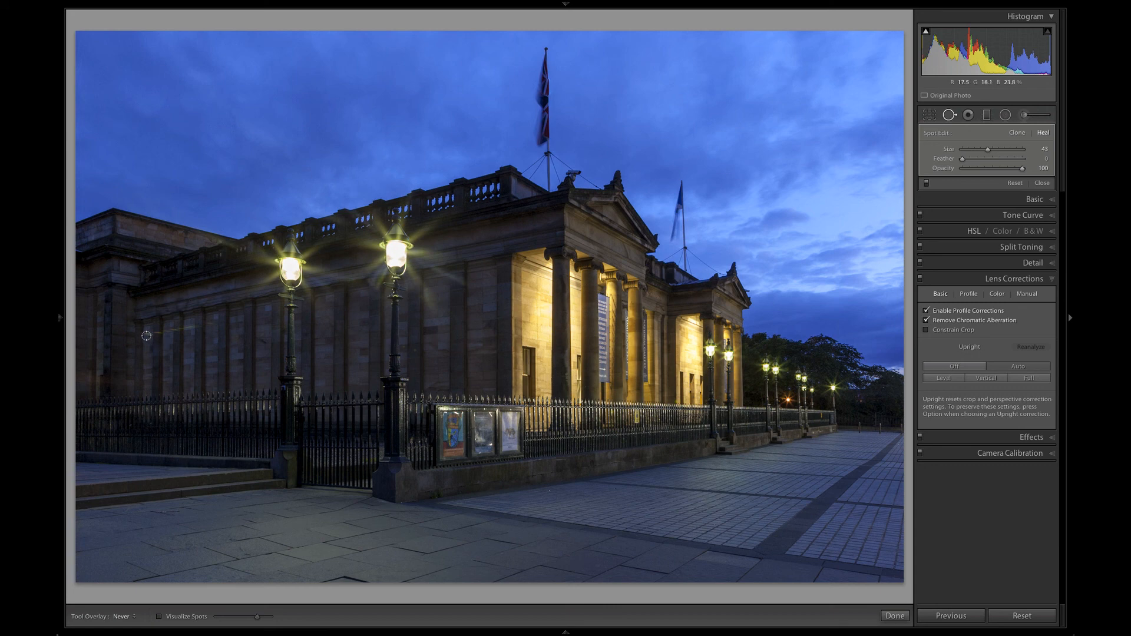
Heal the flare streak across the building wall left of the left lamp post with the brush at size 41
mouse_move(147, 336)
mouse_down()
mouse_move(211, 325)
mouse_move(205, 334)
mouse_up()
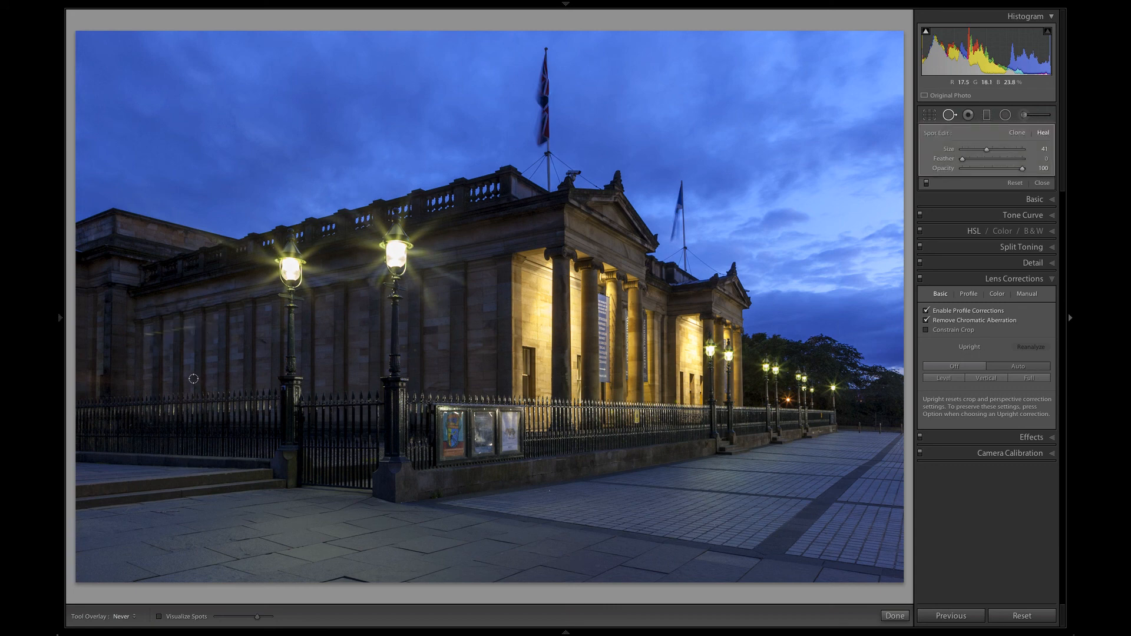